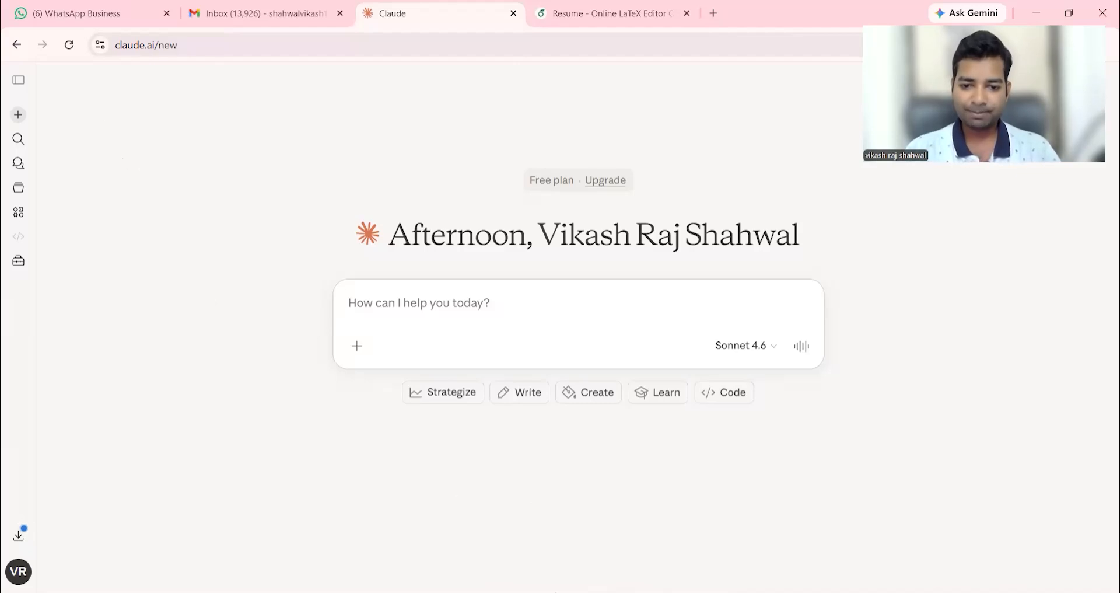
Copy the full prompt asking for an ATS- and MAANG+-optimized LaTeX resume from the Notepad note.
left_click(595, 165)
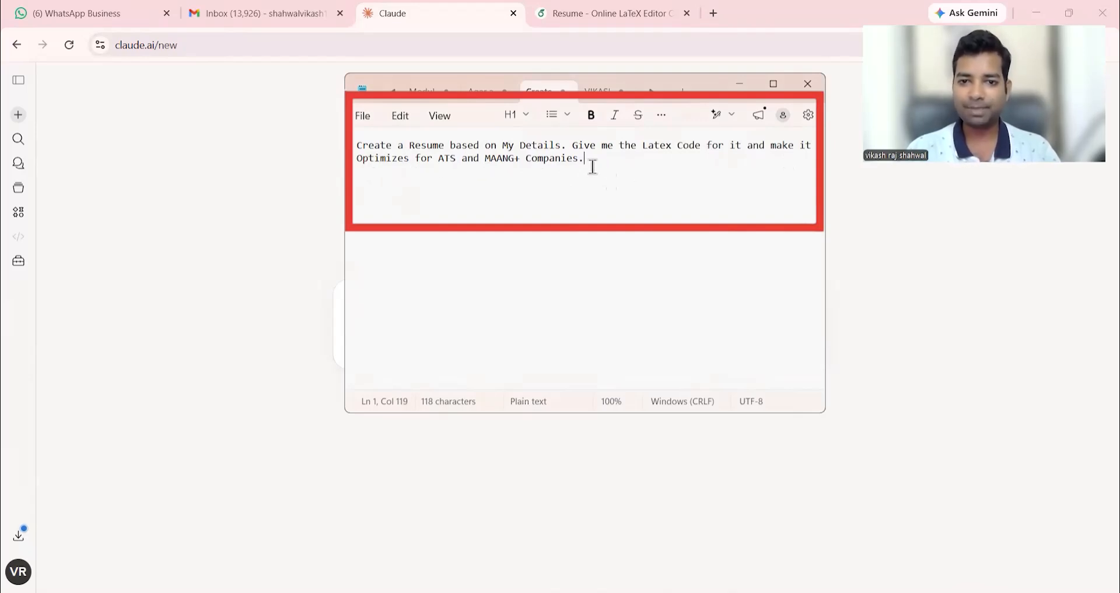
left_click_drag(643, 145, 701, 146)
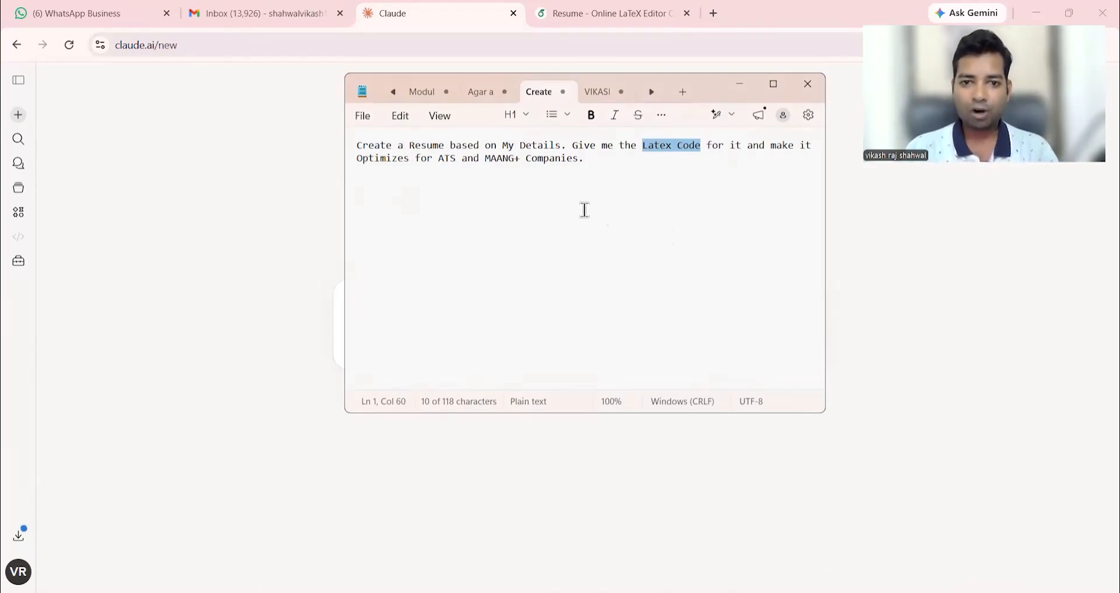
left_click_drag(486, 163, 519, 160)
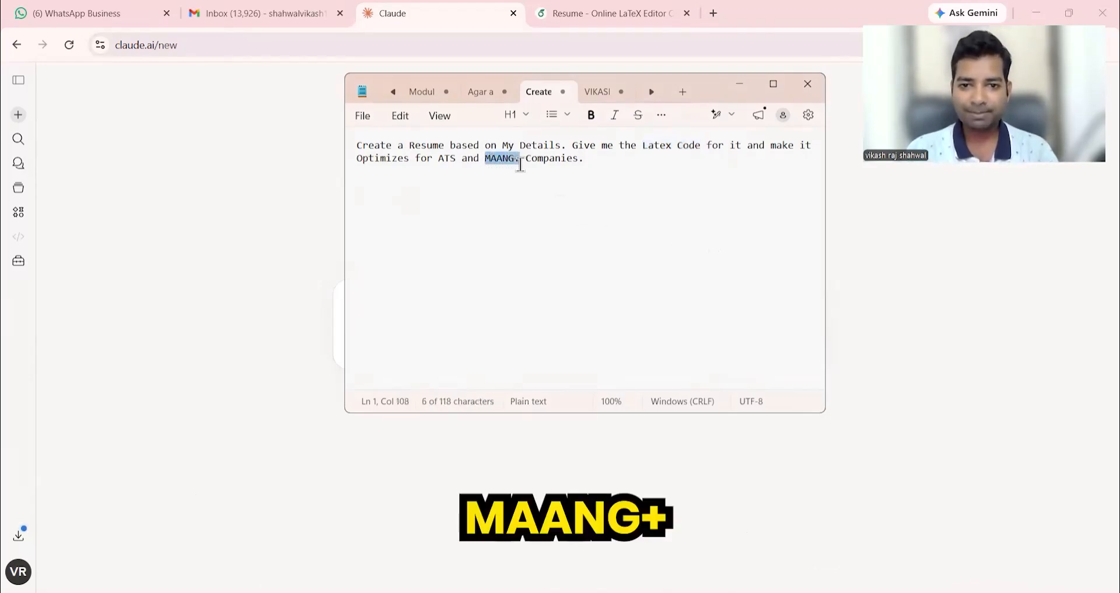
left_click(552, 232)
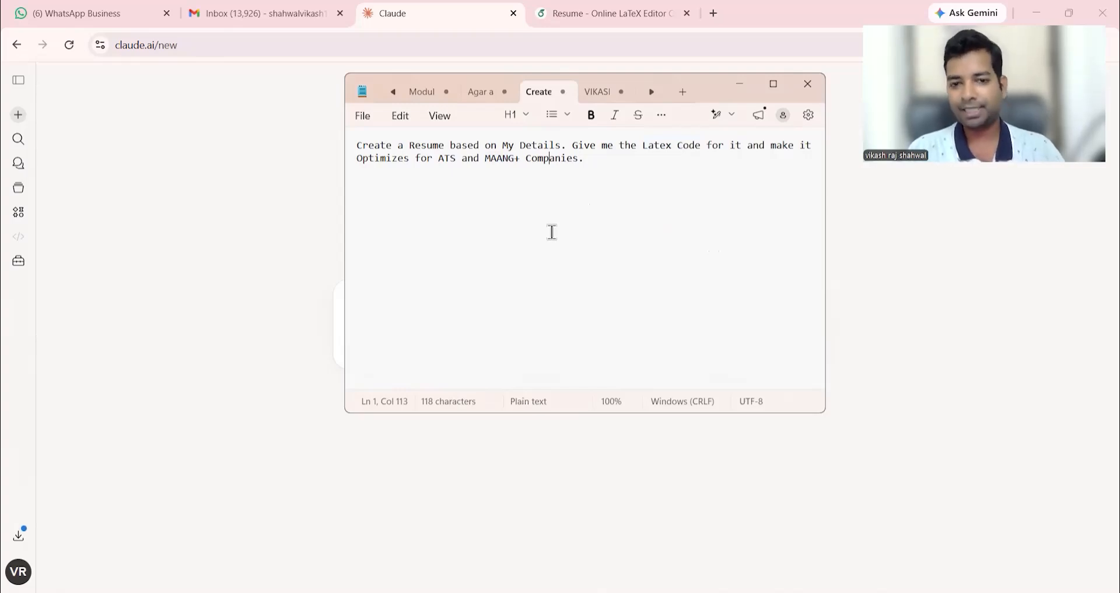
left_click_drag(630, 170, 312, 146)
right_click(426, 164)
left_click(487, 189)
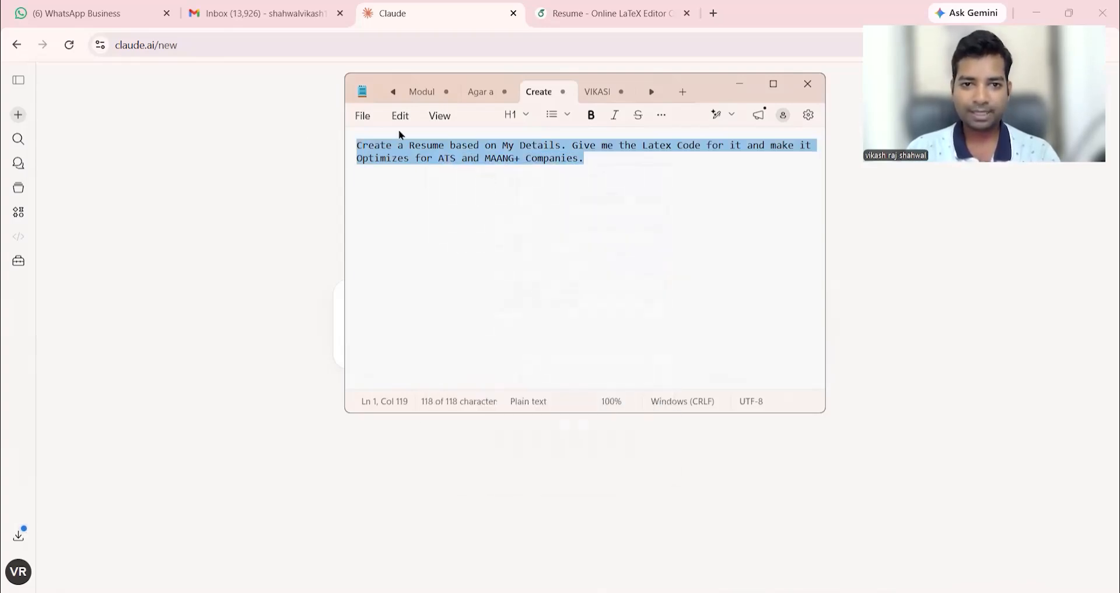
Switch to Claude, paste the resume prompt into the new chat's message and add blank lines below it.
key("alt+Tab")
left_click(428, 307)
key("ctrl+v")
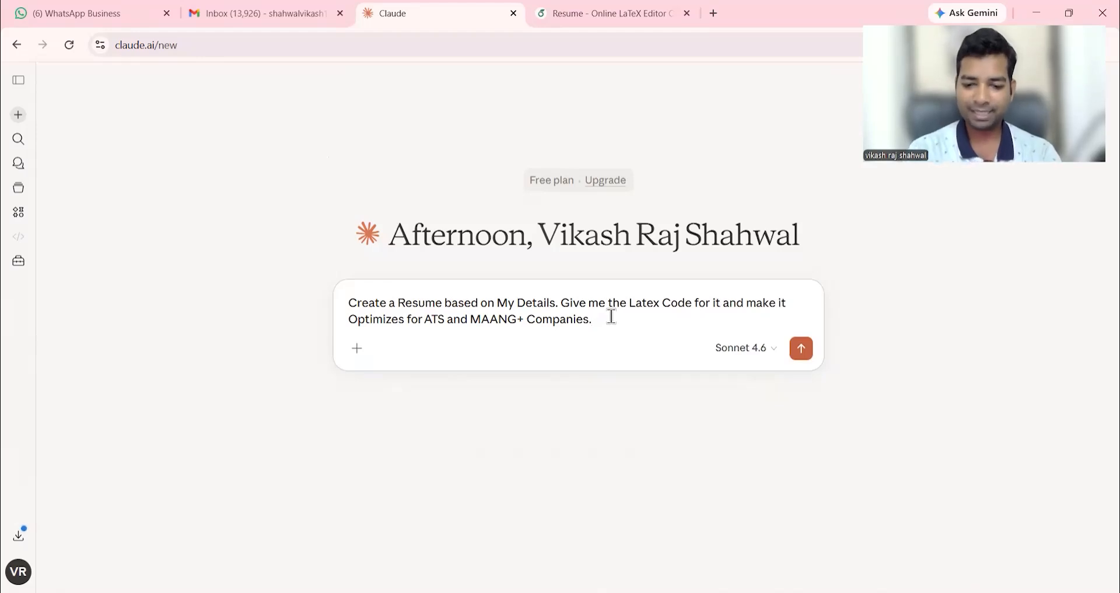
key("shift+Return")
key("shift+Return")
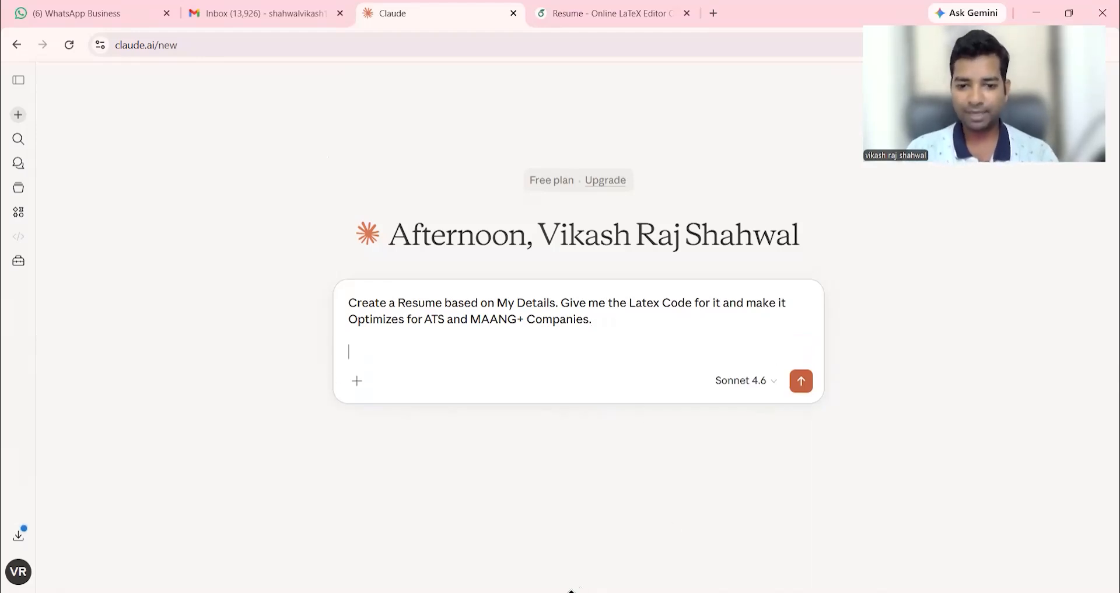
Copy all the resume details from the other Notepad note, paste them into the Claude message and send it.
key("alt+Tab")
left_click(596, 91)
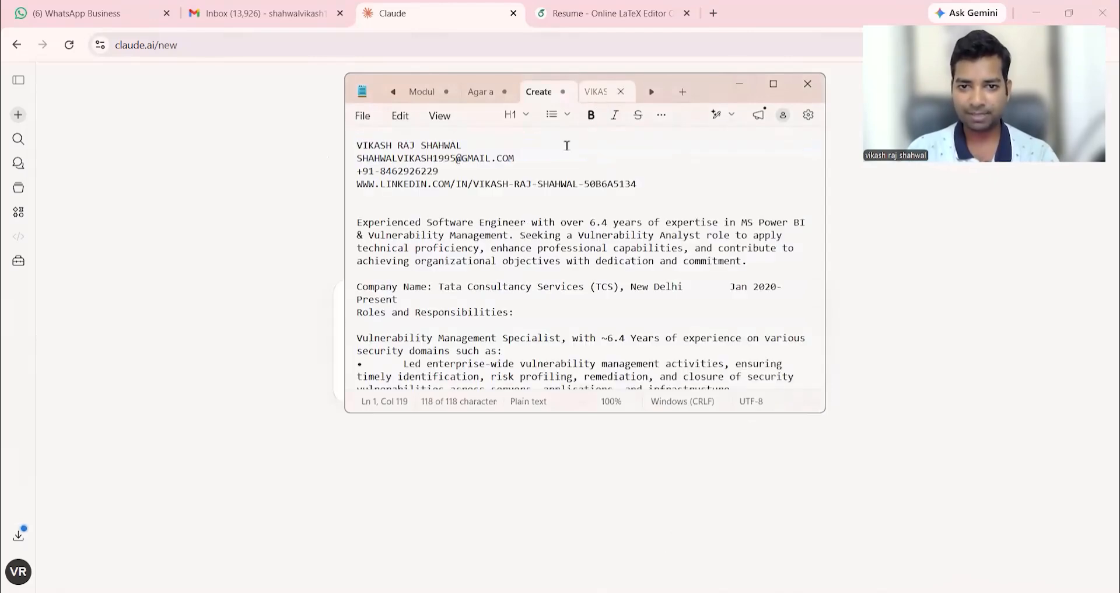
scroll(484, 217, "down", 5)
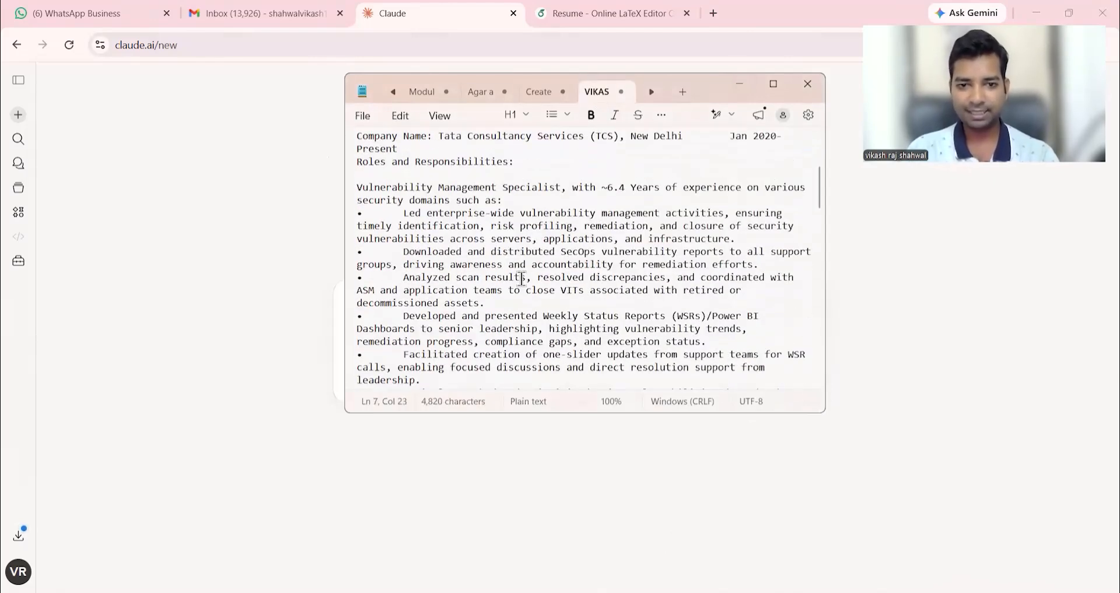
key("ctrl+a")
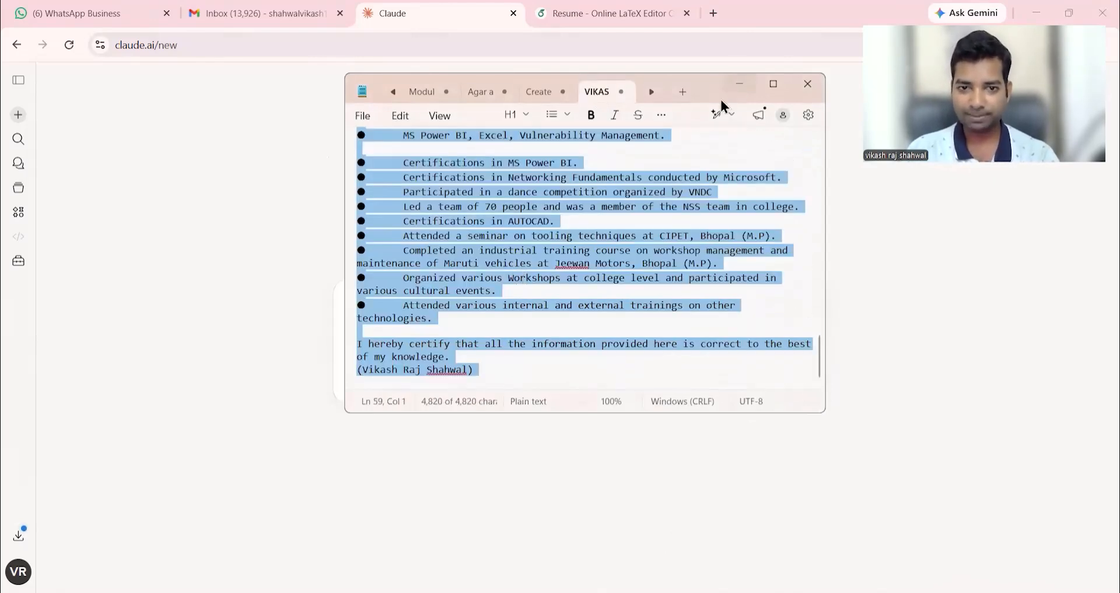
left_click(739, 84)
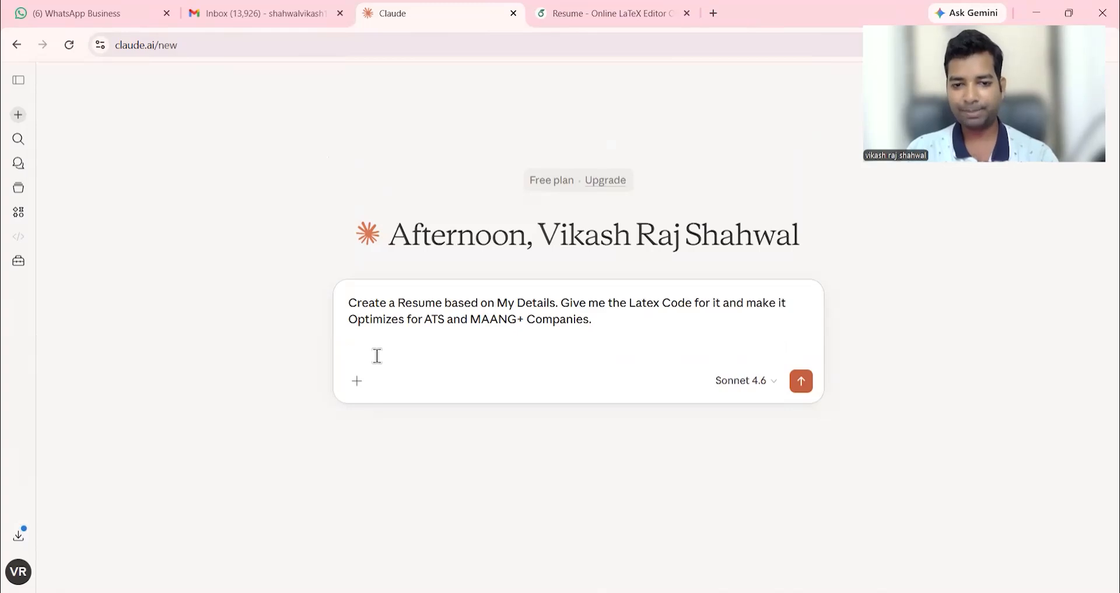
key("ctrl+v")
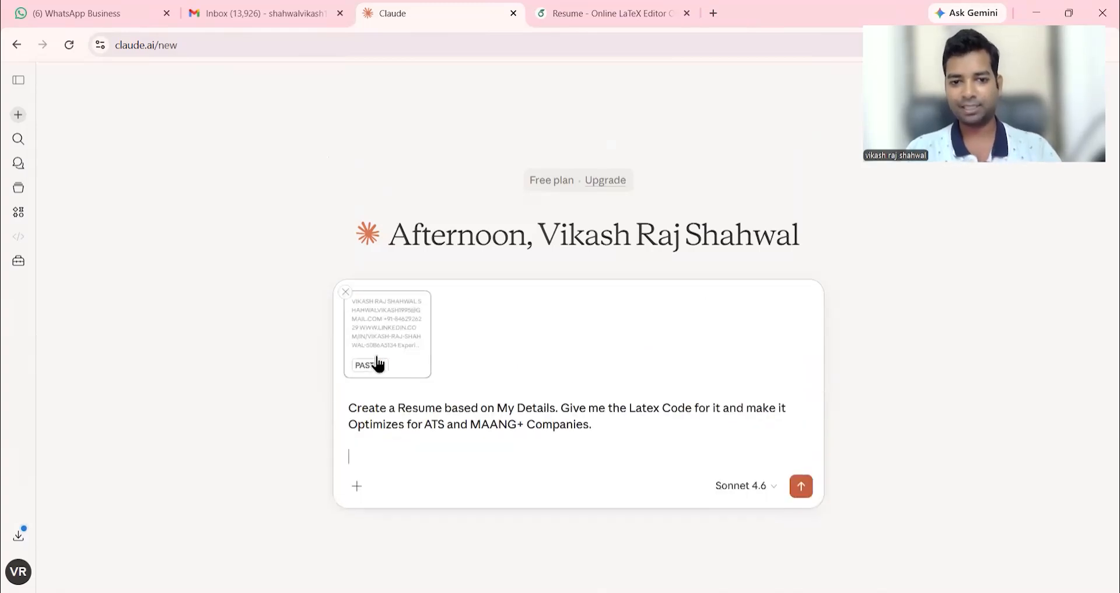
left_click(801, 496)
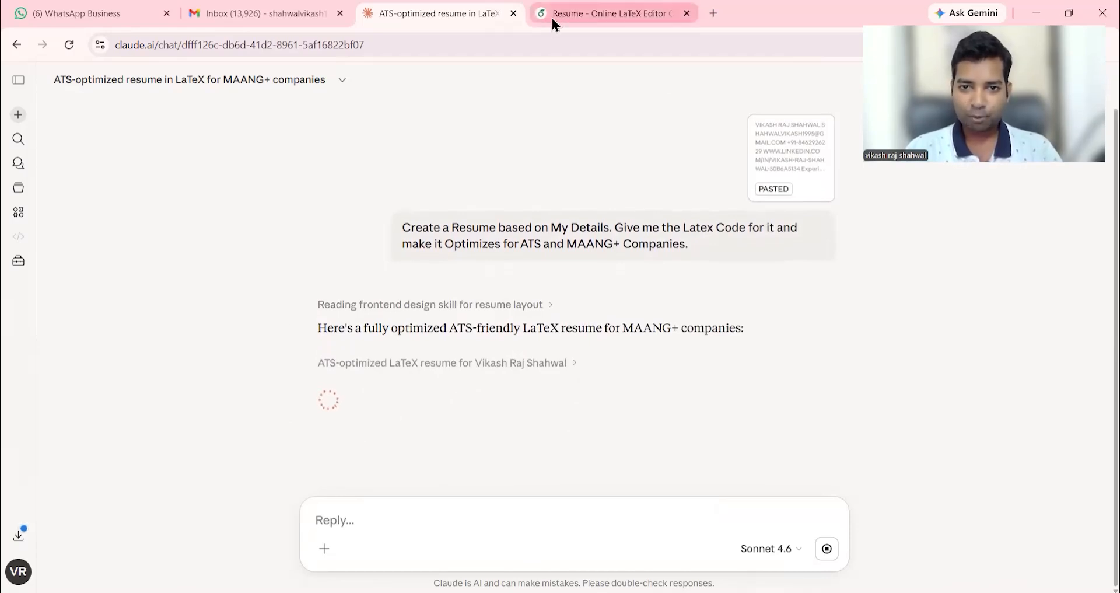
Look over the Resume project and its main.tex file in Overleaf, returning to Claude to check the generation progress.
left_click(589, 11)
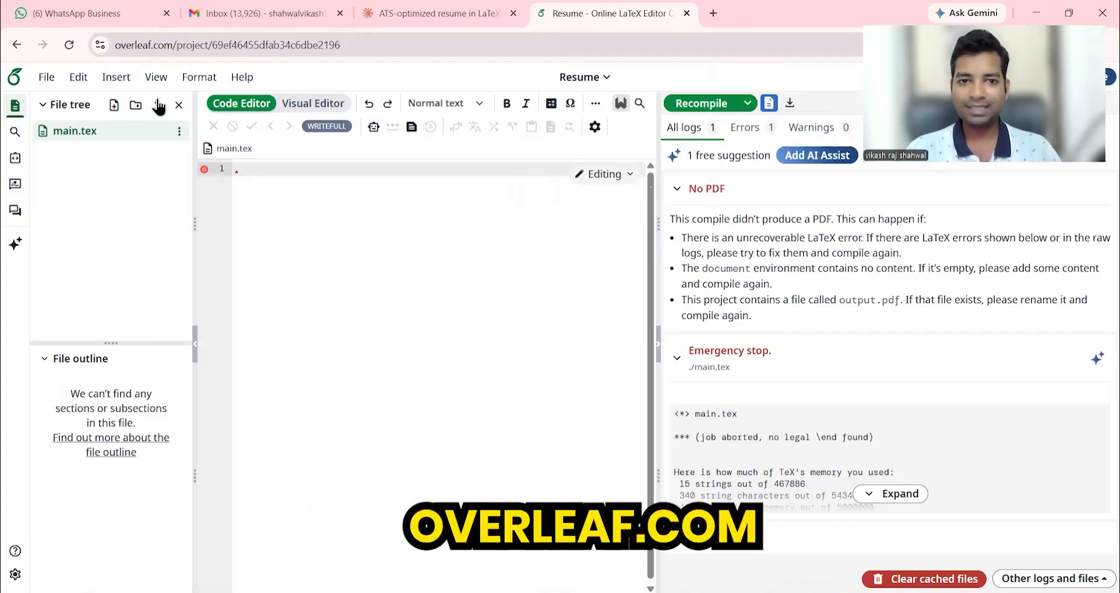
key("ctrl+l")
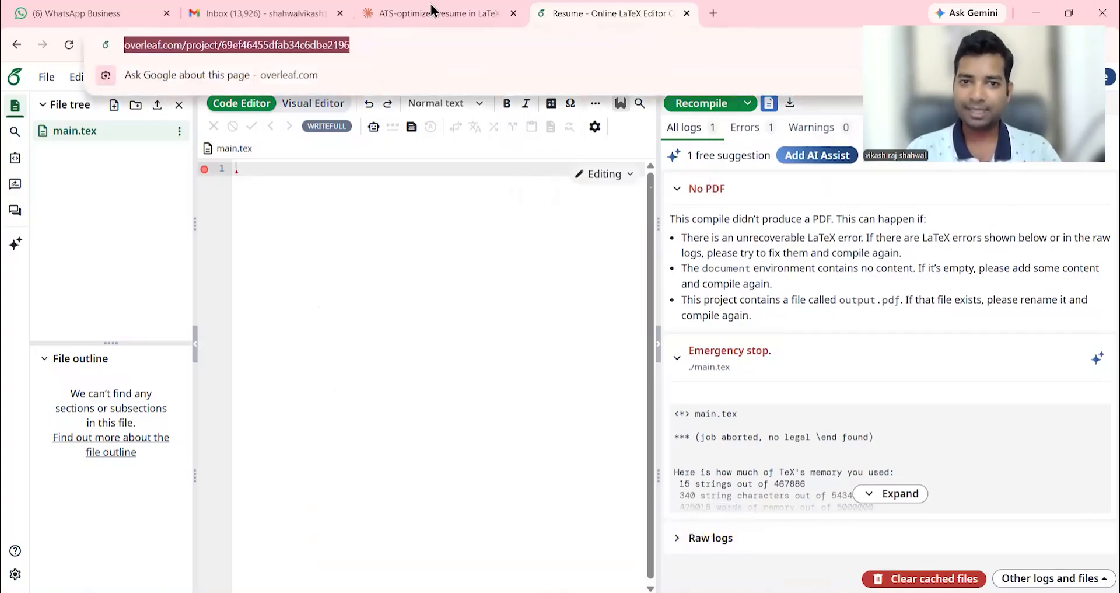
left_click(434, 10)
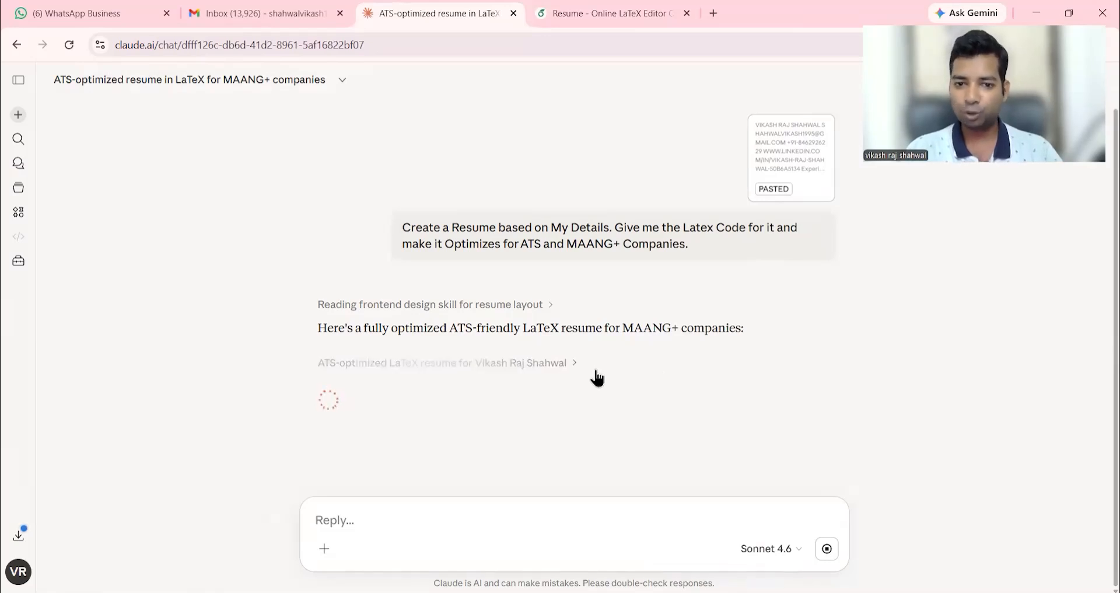
left_click(587, 6)
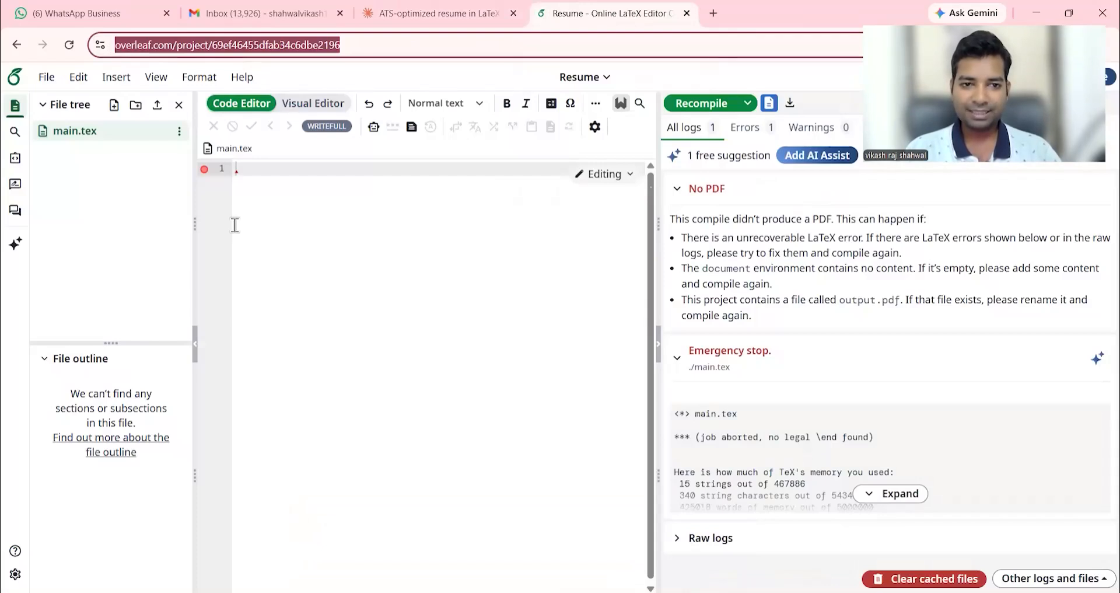
left_click(266, 335)
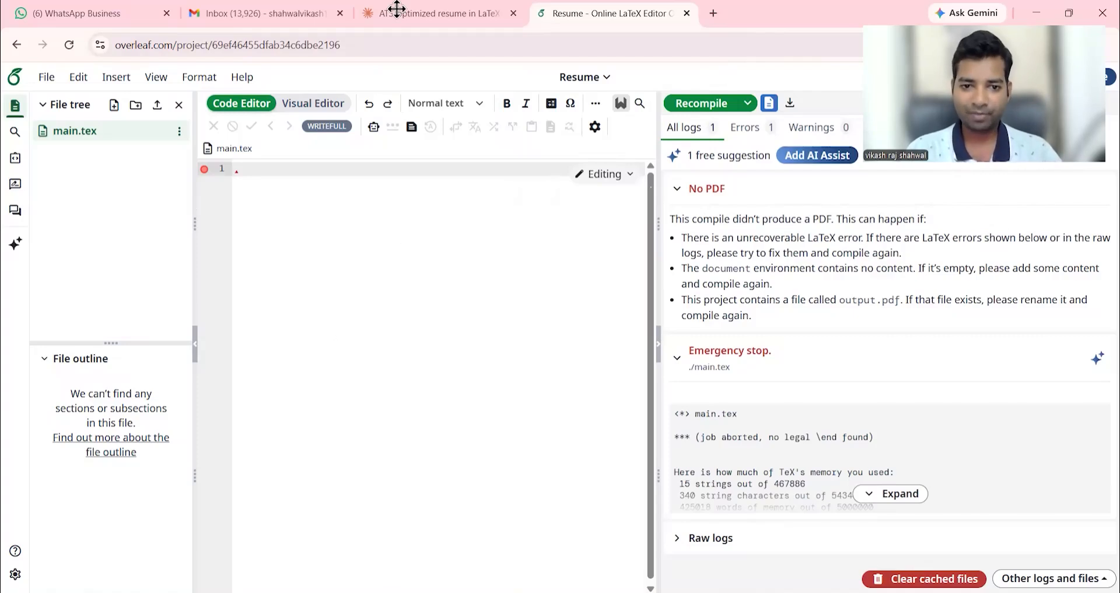
key("ctrl+shift+Tab")
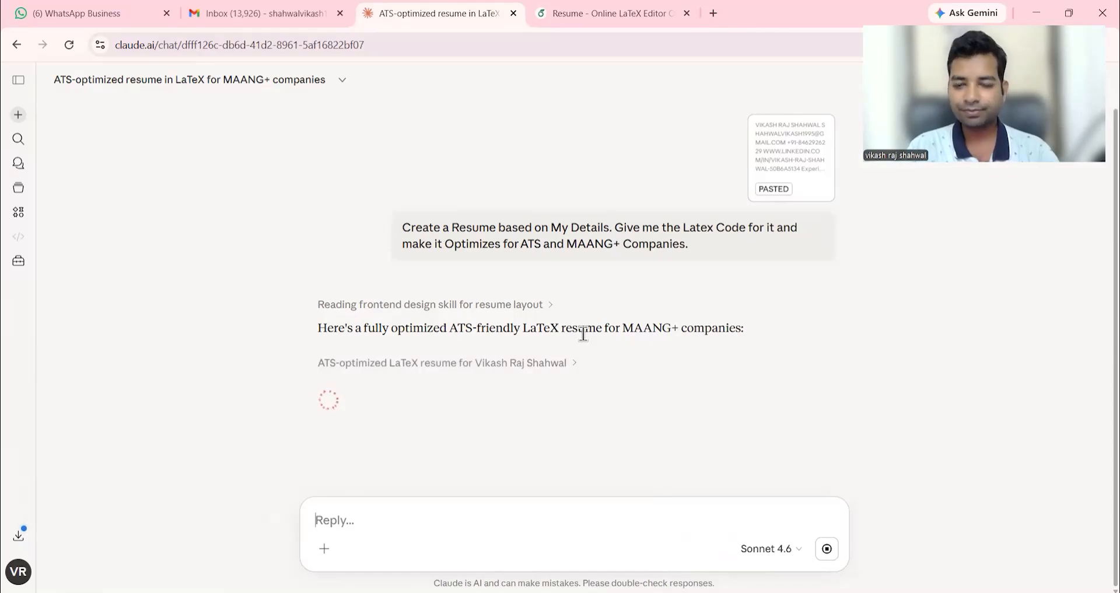
Open the generated LaTeX resume file in Claude and copy its complete code.
left_click(555, 358)
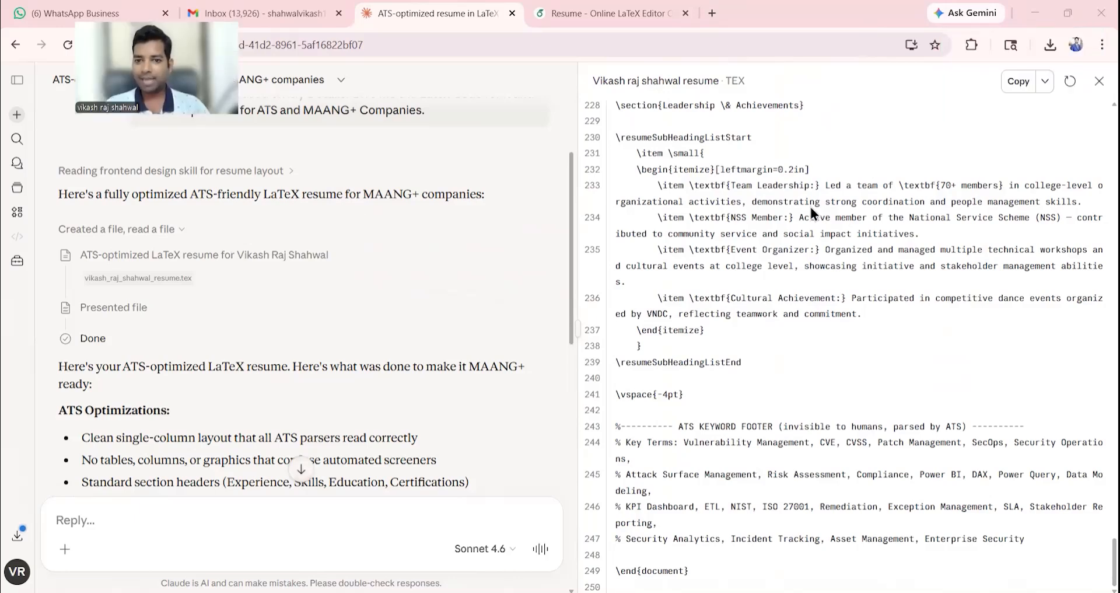
scroll(736, 266, "up", 20)
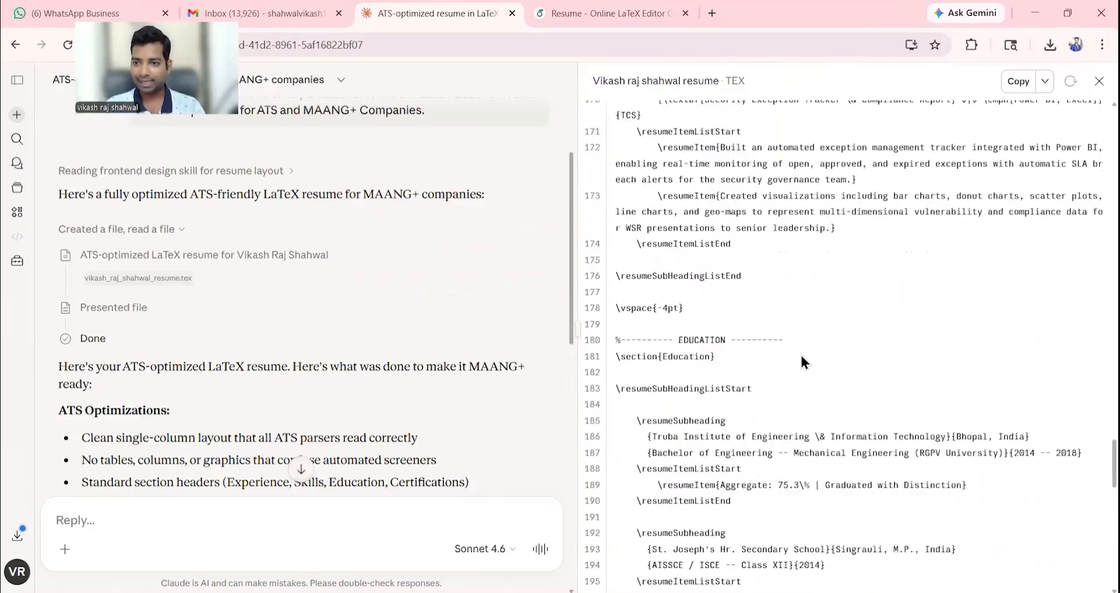
scroll(800, 361, "up", 20)
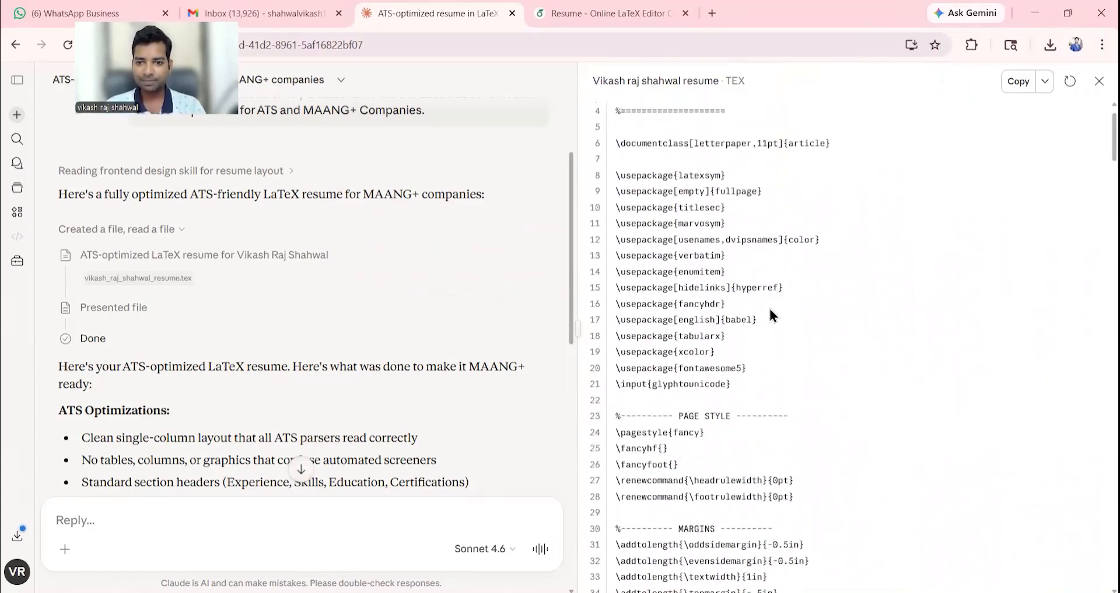
left_click(1016, 83)
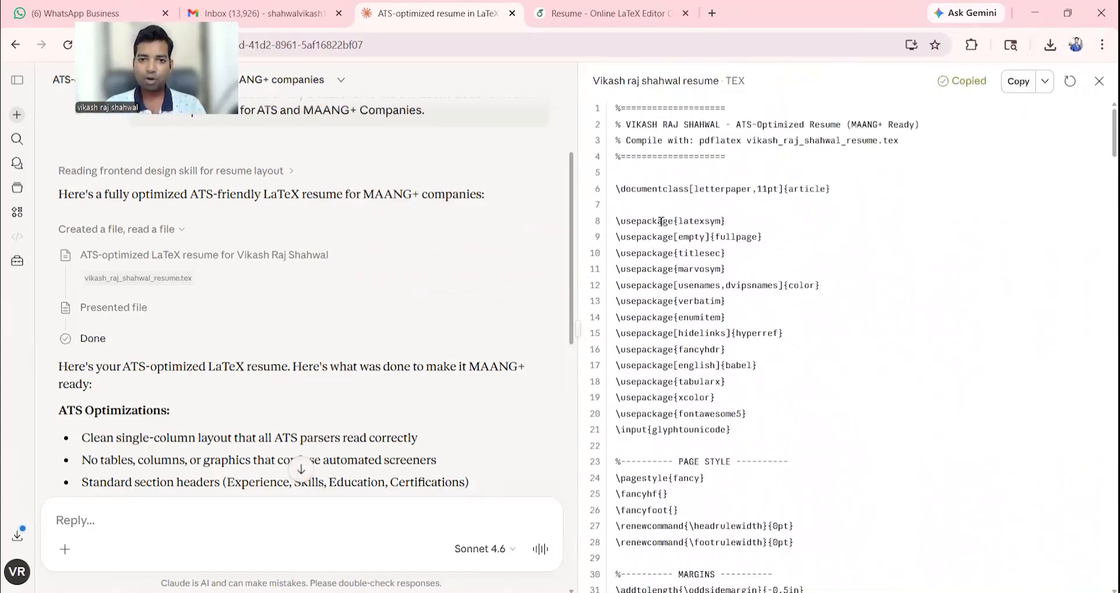
Paste the copied LaTeX code into main.tex of the Overleaf Resume project and recompile it.
left_click(574, 17)
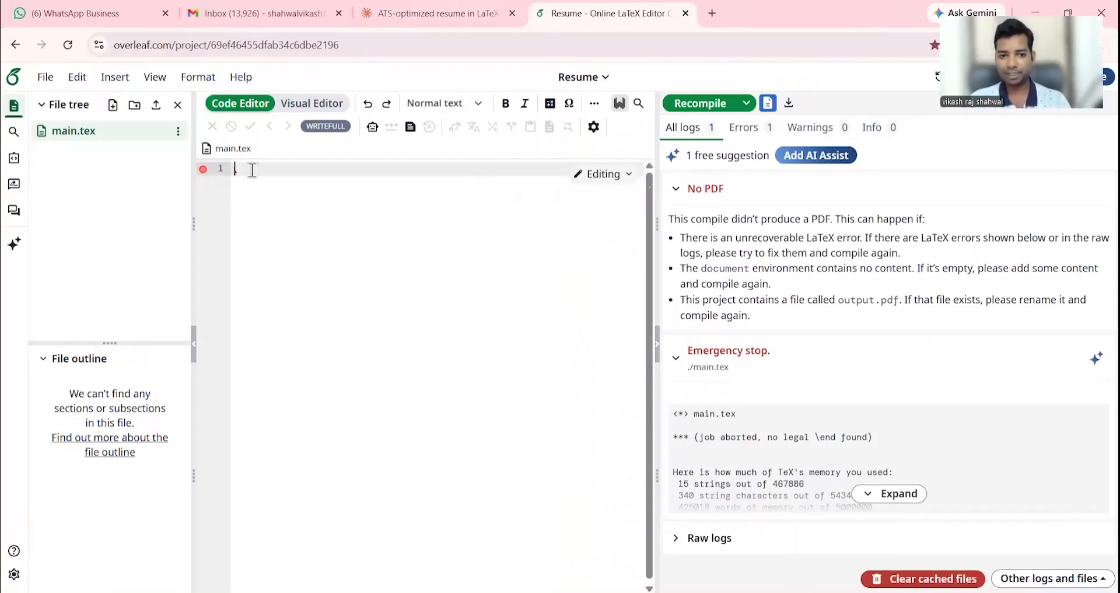
key("ctrl+v")
scroll(369, 307, "up", 5)
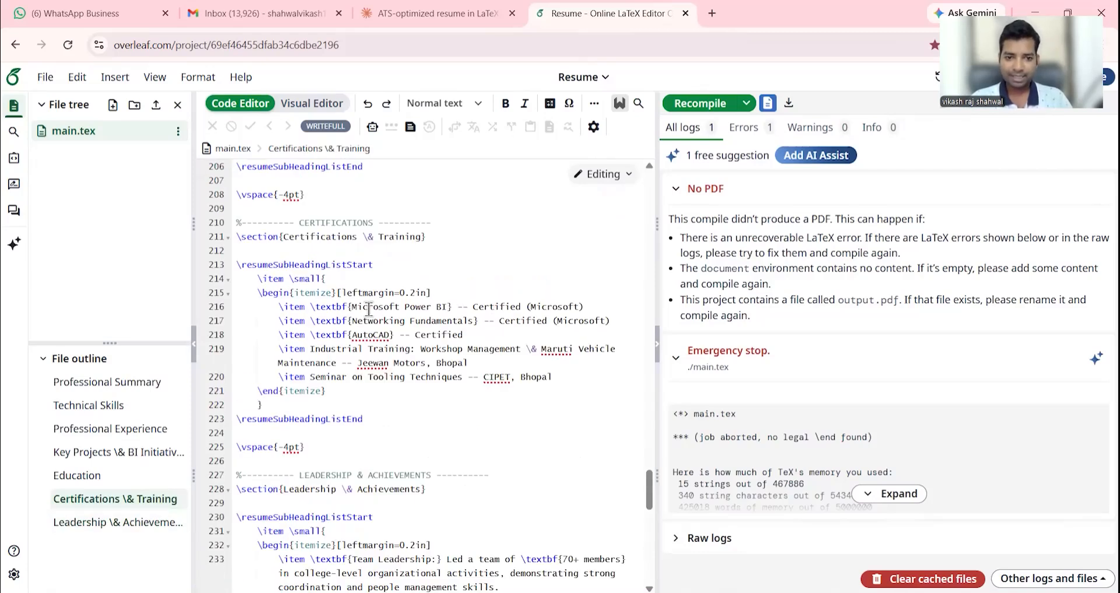
scroll(368, 307, "up", 5)
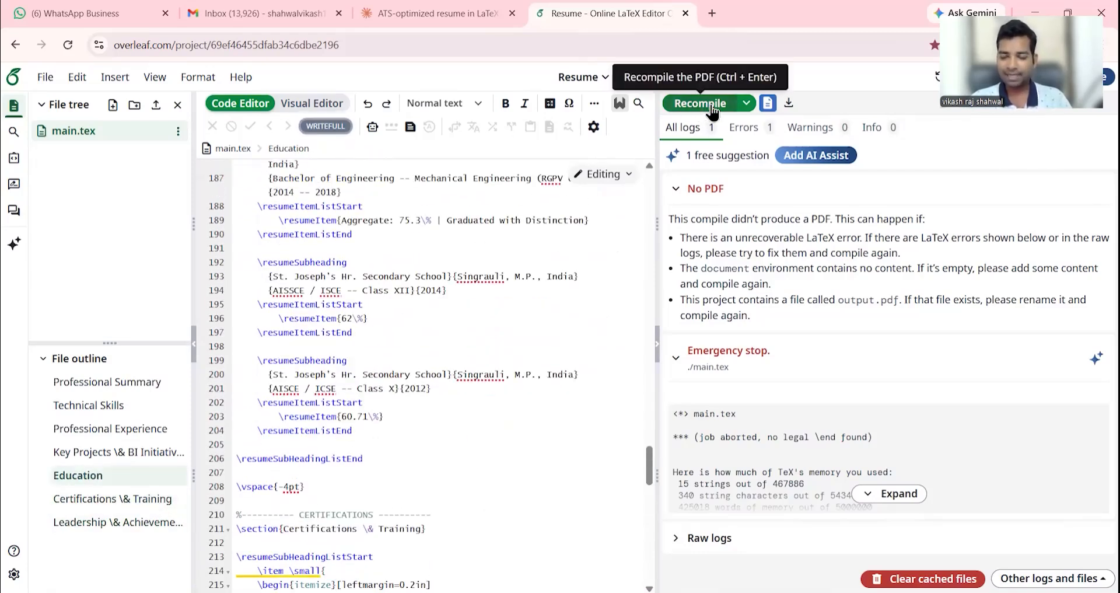
left_click(694, 108)
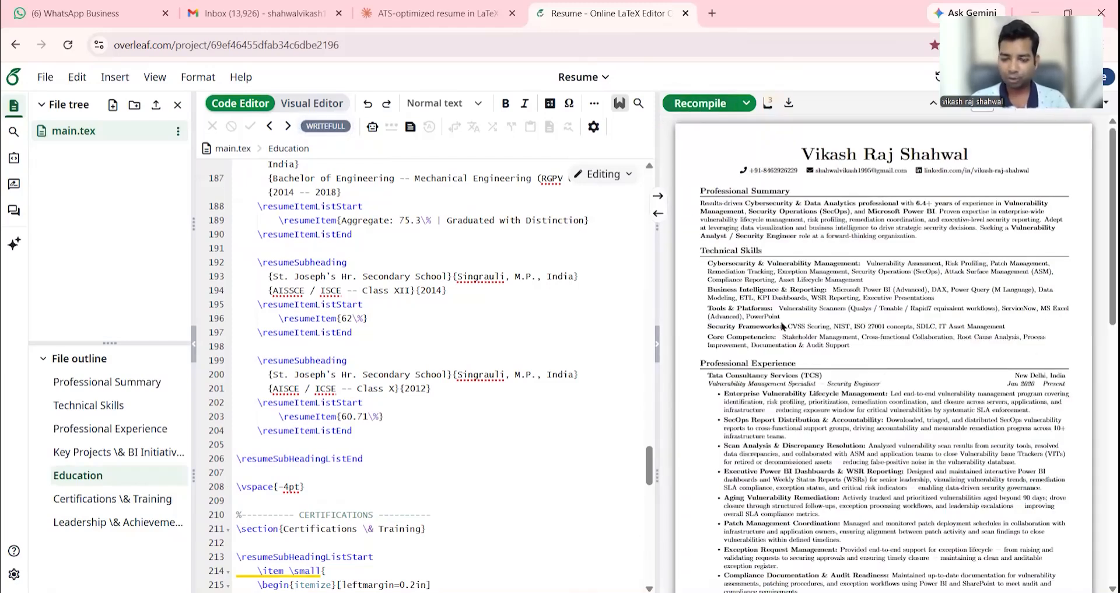
Review the pages of the compiled resume and download it as a PDF.
scroll(869, 337, "down", 1)
scroll(833, 349, "down", 8)
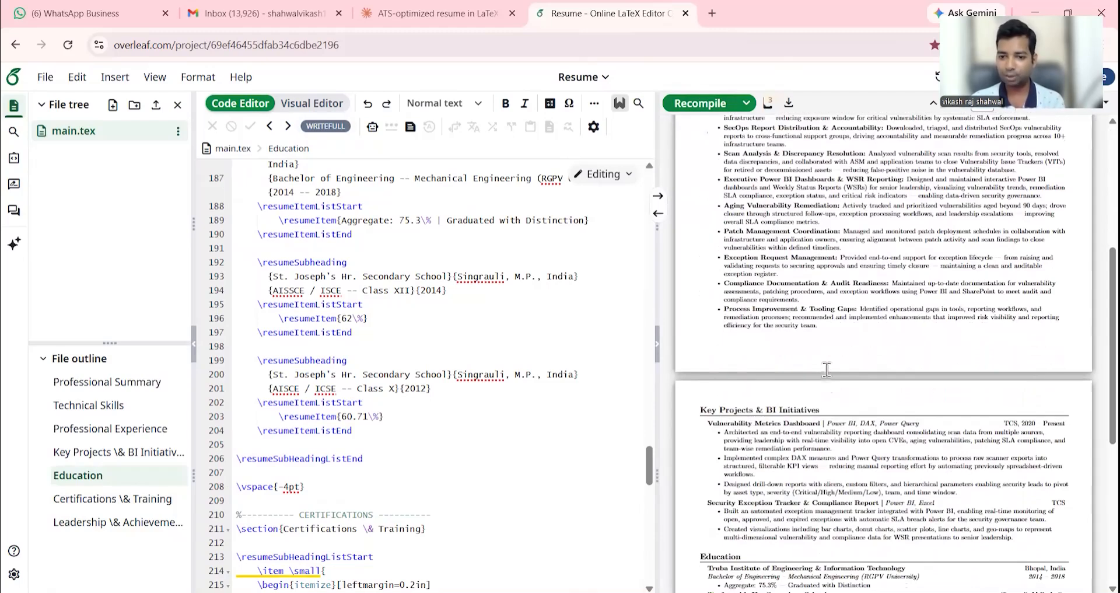
scroll(825, 385, "up", 7)
scroll(824, 385, "up", 2)
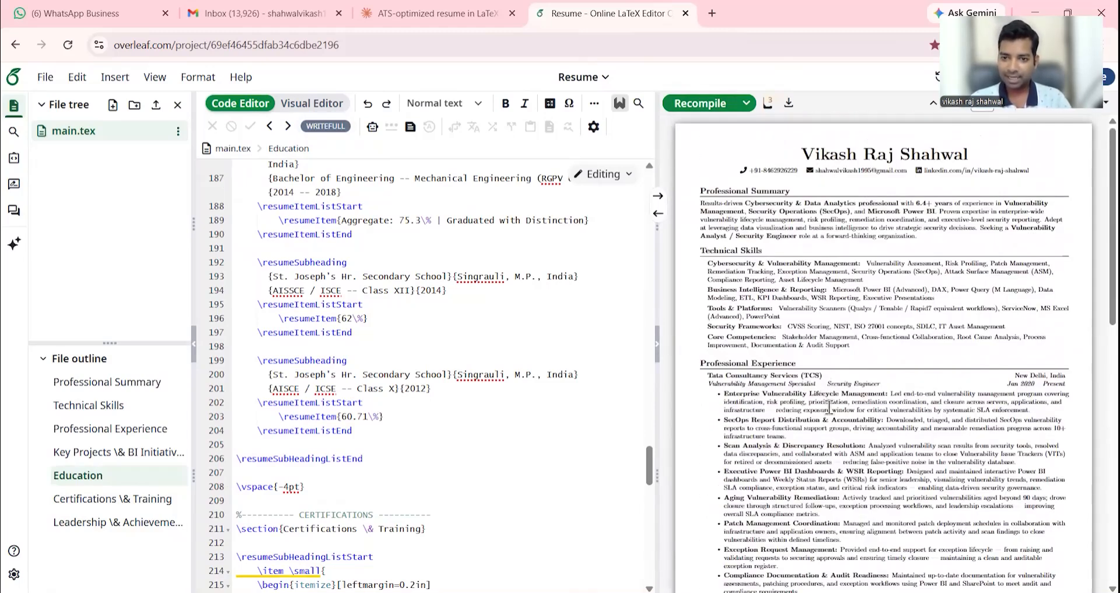
left_click(789, 104)
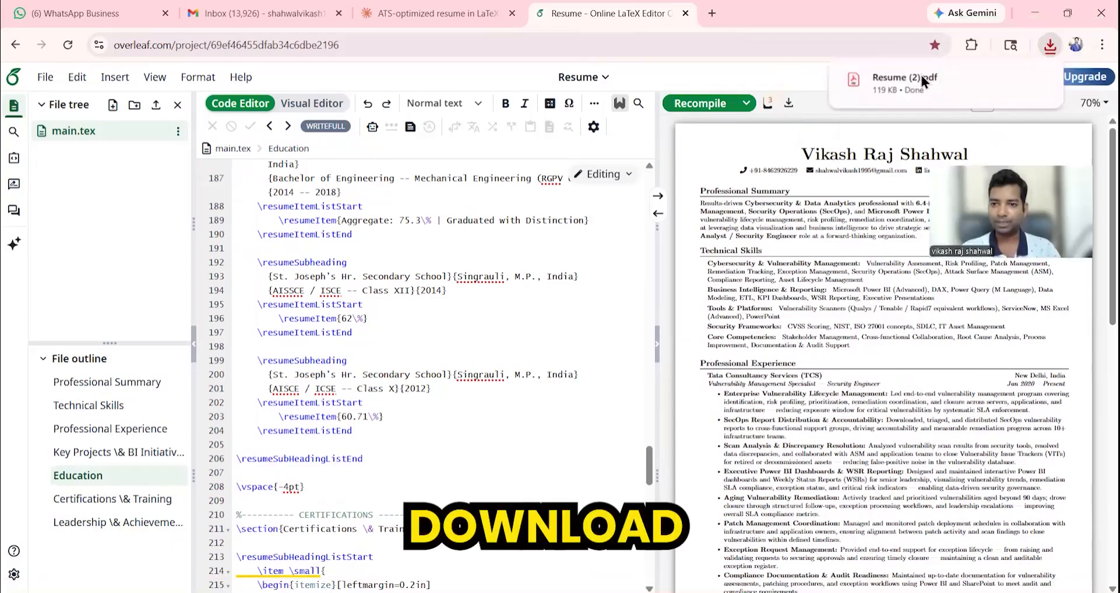
Open the downloaded Resume (2).pdf in the browser, examine both pages and go back to the Claude chat.
left_click(922, 80)
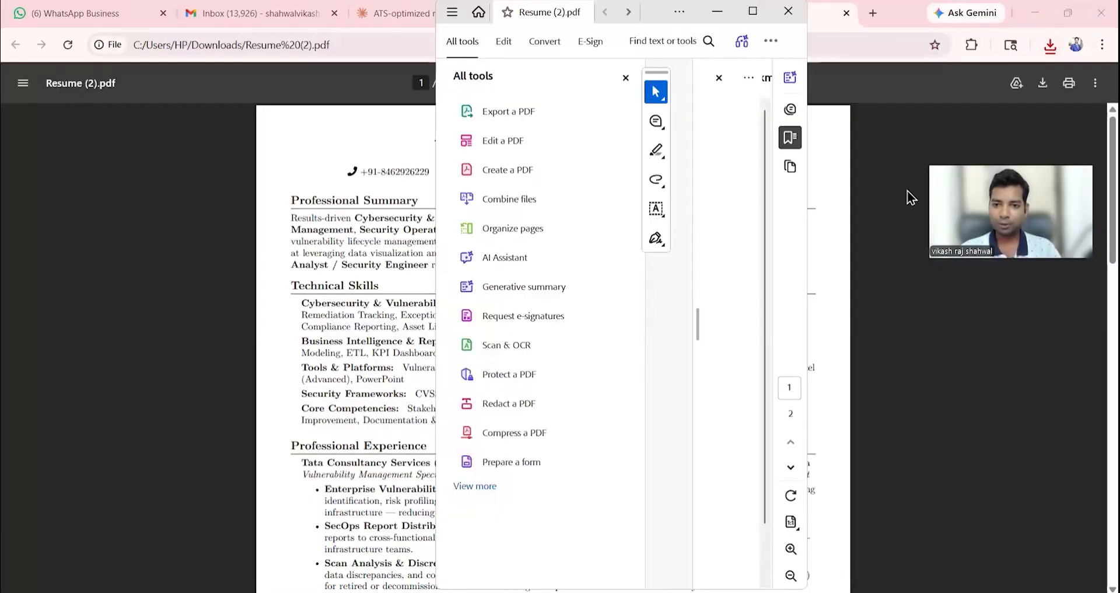
left_click(788, 10)
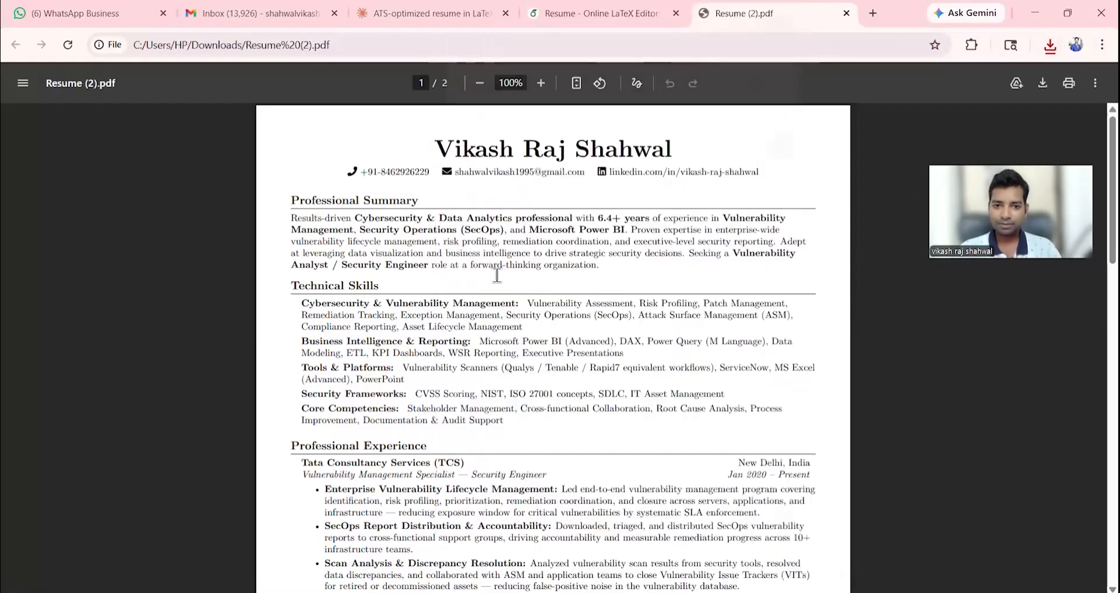
scroll(569, 328, "down", 15)
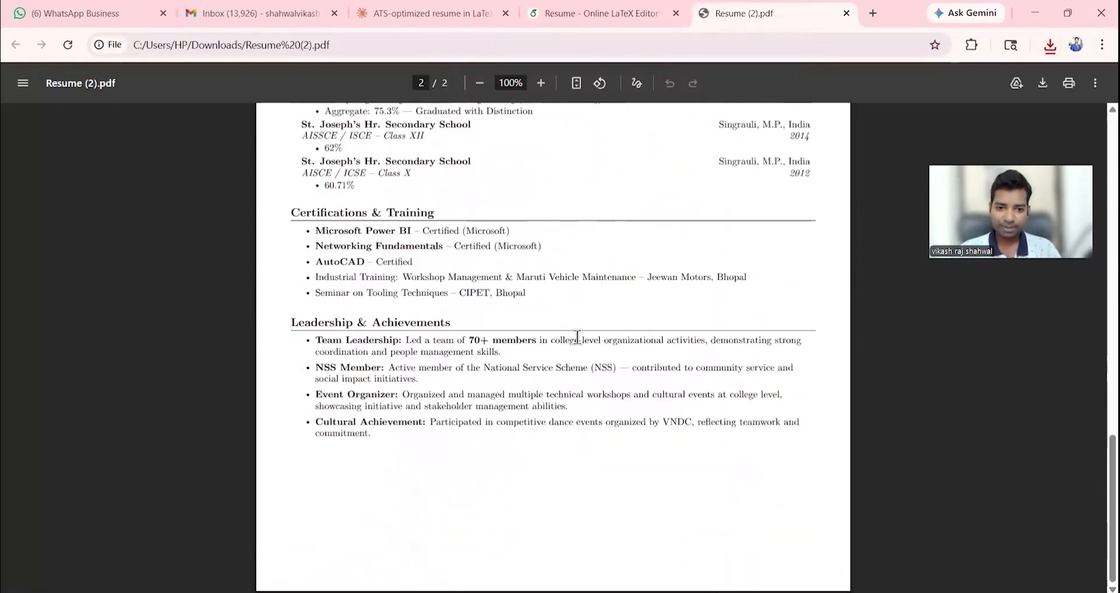
scroll(653, 373, "up", 15)
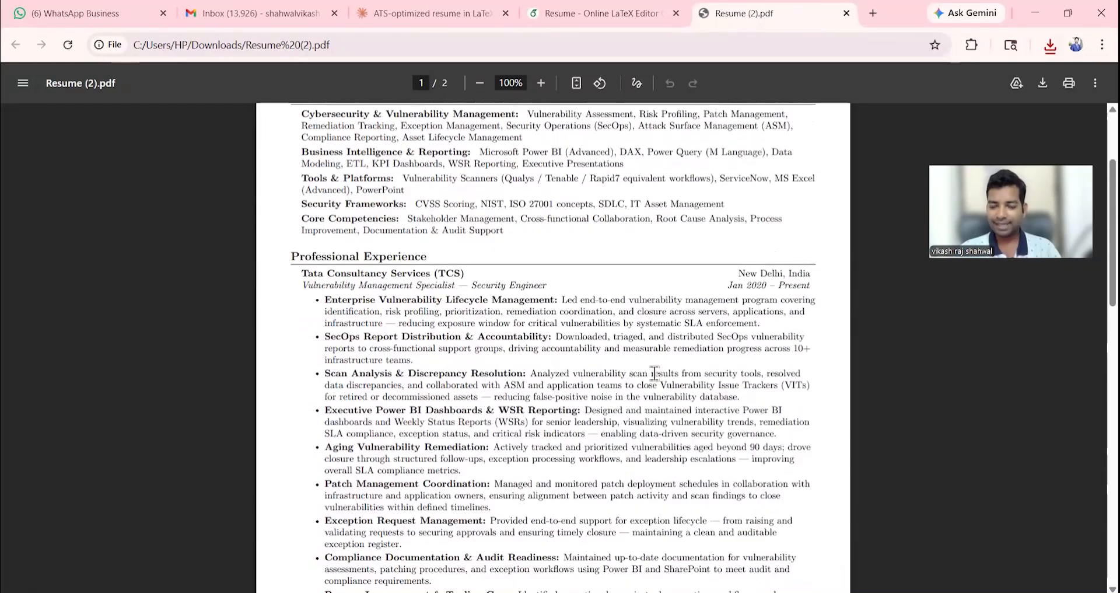
left_click(560, 11)
left_click(454, 11)
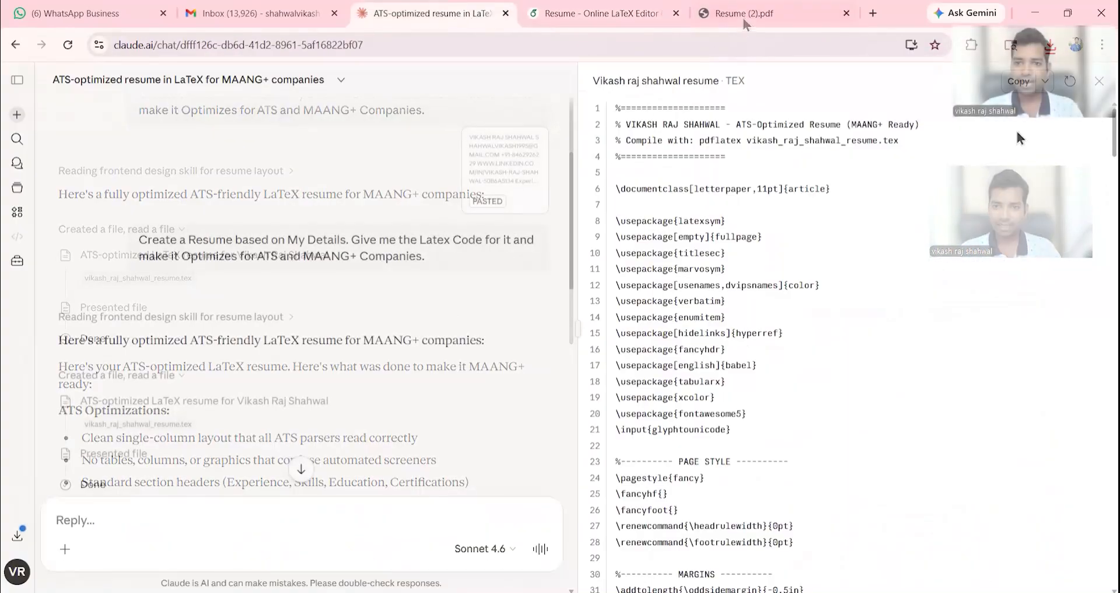